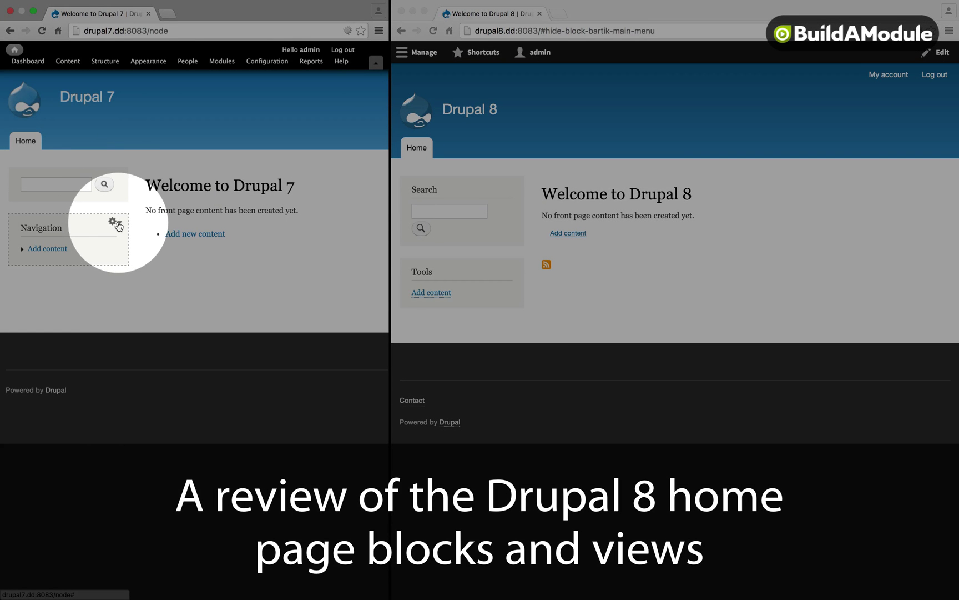
Show the Drupal 7 Navigation block's gear options, then switch to the Drupal 8 window
{"action": "left_click", "coordinate": [120, 225]}
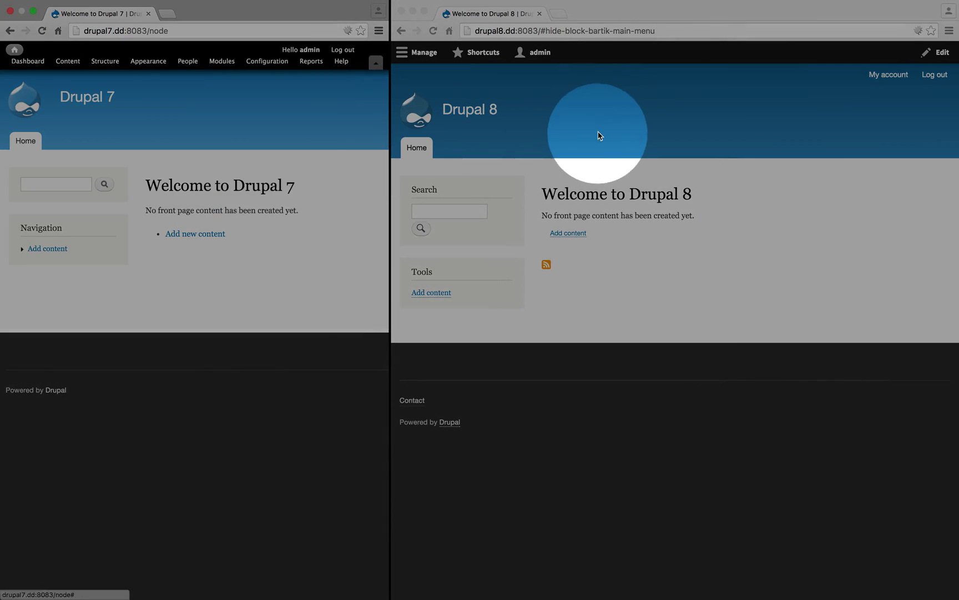
{"action": "left_click", "coordinate": [599, 133]}
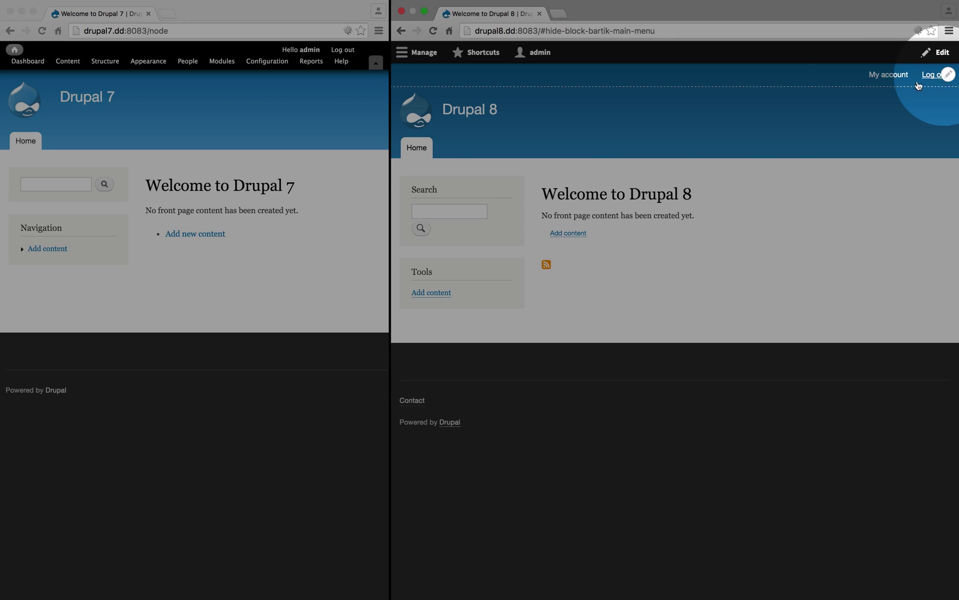
{"action": "left_click", "coordinate": [941, 54]}
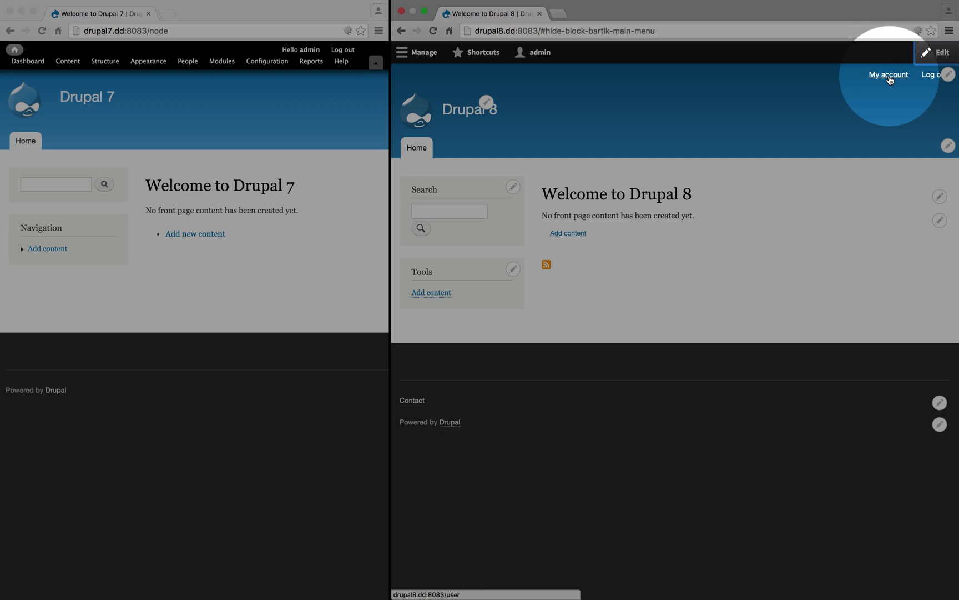
{"action": "left_click", "coordinate": [949, 75]}
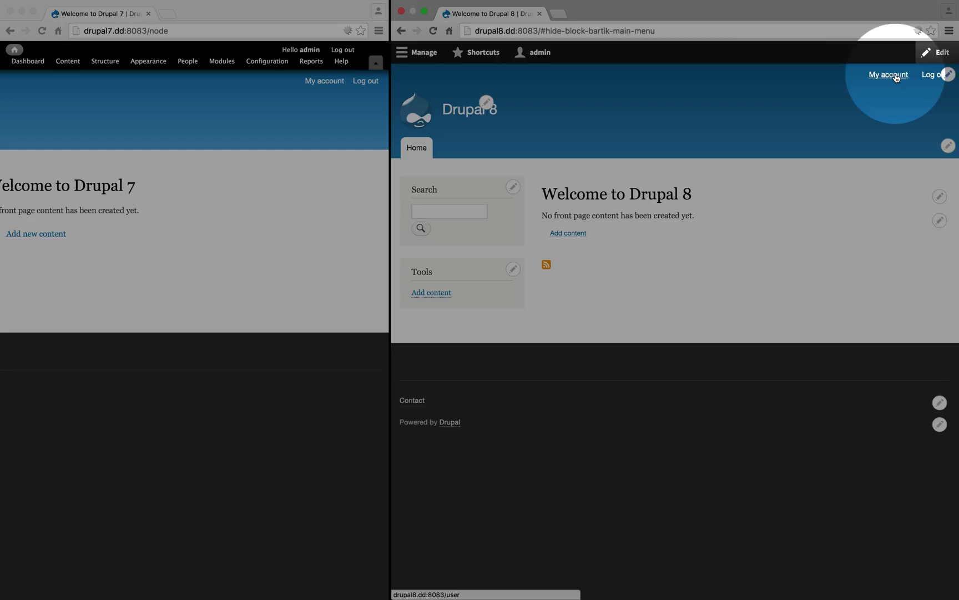
{"action": "left_click", "coordinate": [487, 105]}
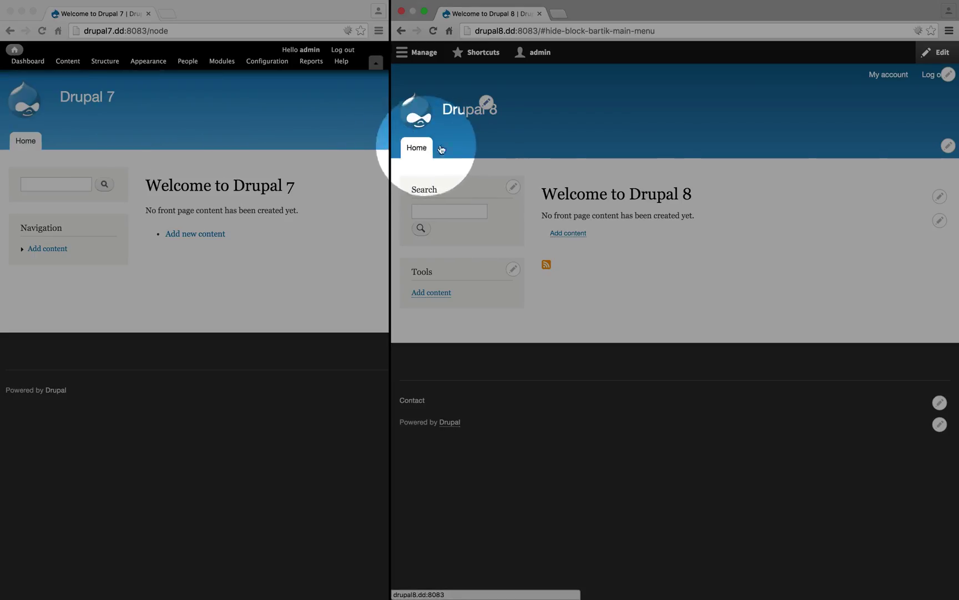
{"action": "left_click", "coordinate": [948, 150]}
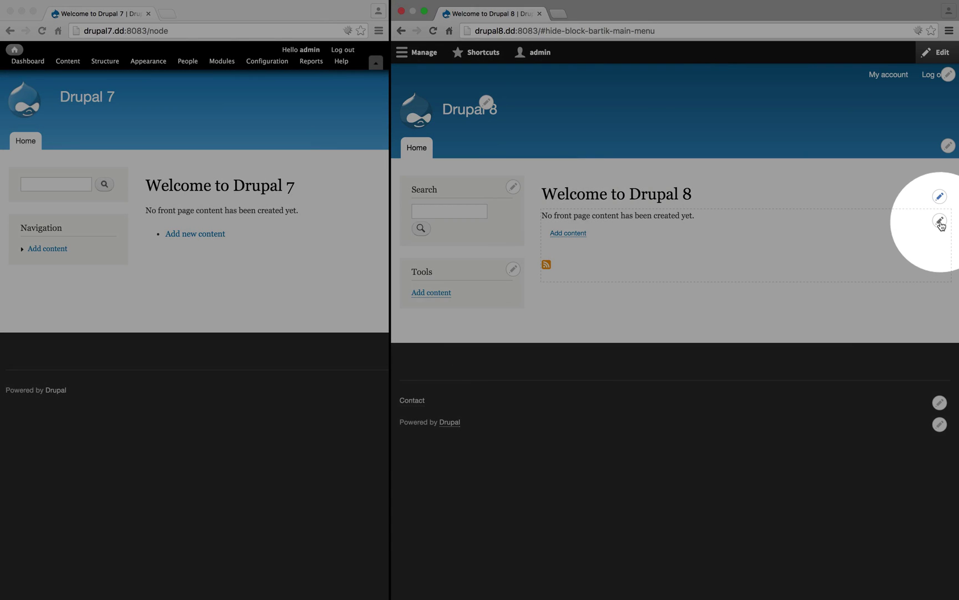
Open the pencil options (Configure block, Edit menu) on Drupal 8's footer Contact block
{"action": "left_click", "coordinate": [941, 222]}
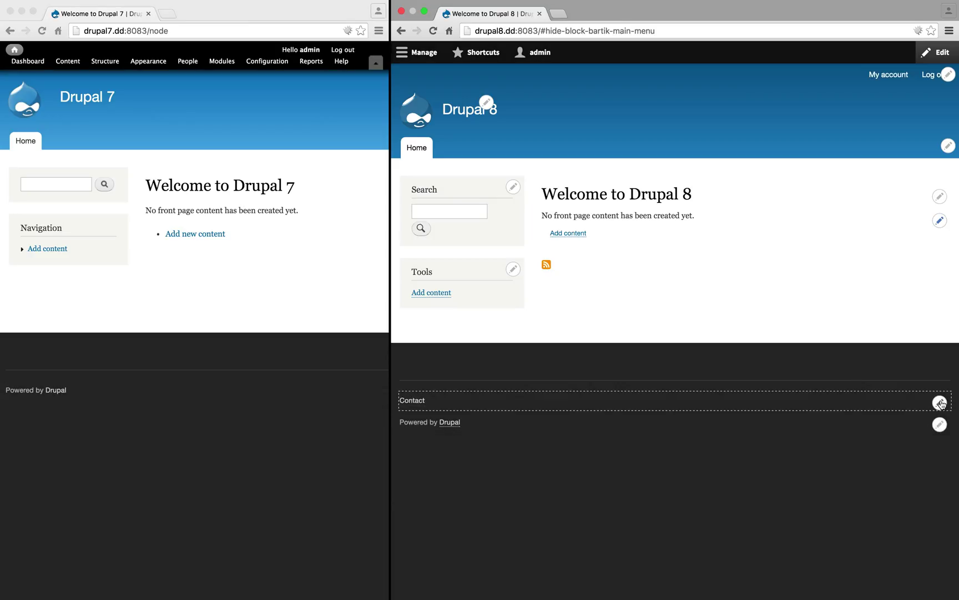
{"action": "left_click", "coordinate": [940, 404]}
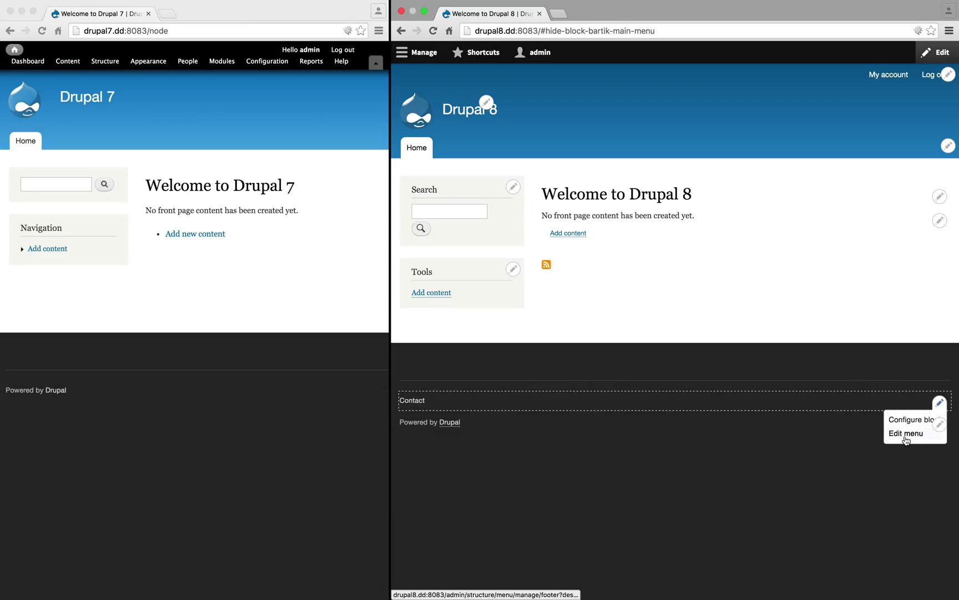